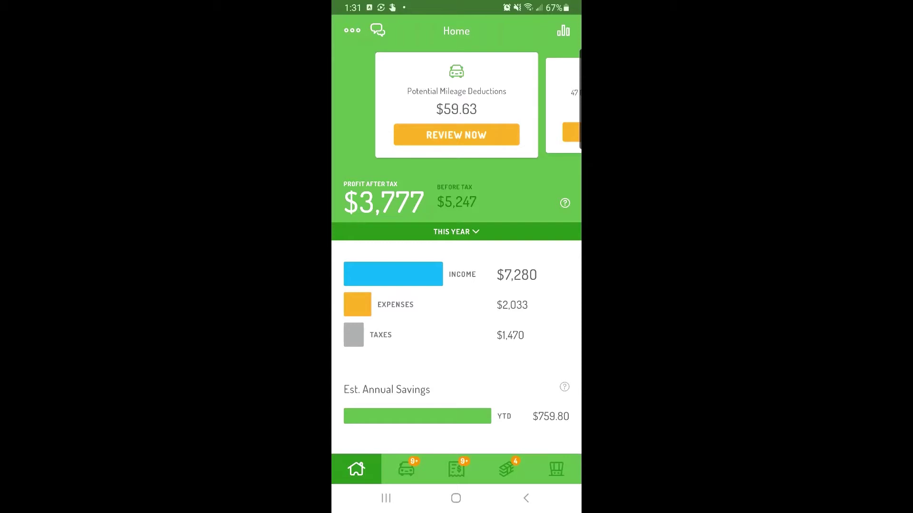
- Show the reviewed 2021 expenses list, opening and then dismissing the add menu
{"action": "left_click", "coordinate": [456, 469]}
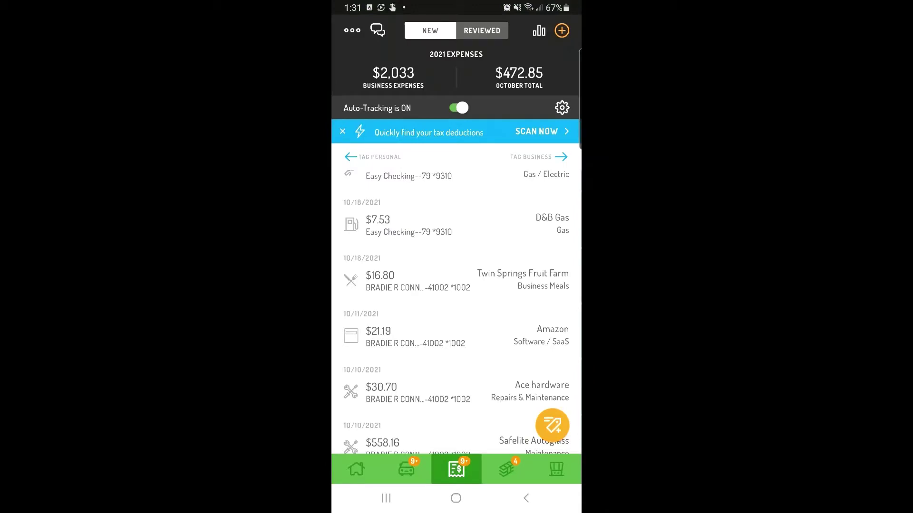
{"action": "left_click", "coordinate": [495, 27]}
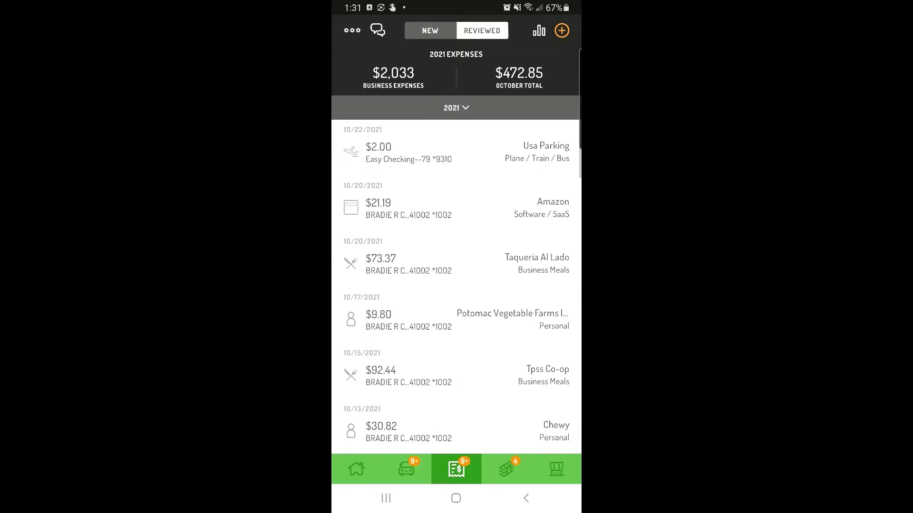
{"action": "scroll", "coordinate": [457, 285], "scroll_direction": "down", "scroll_amount": 3}
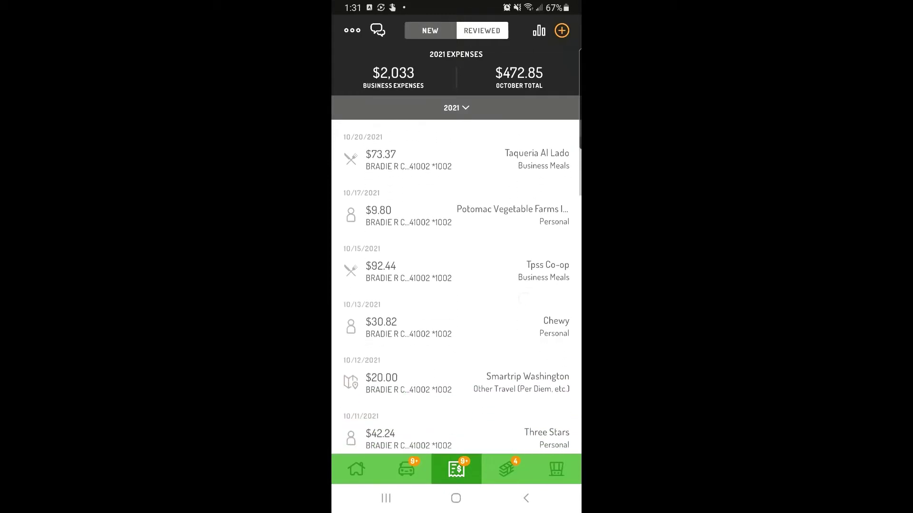
{"action": "scroll", "coordinate": [457, 285], "scroll_direction": "down", "scroll_amount": 3}
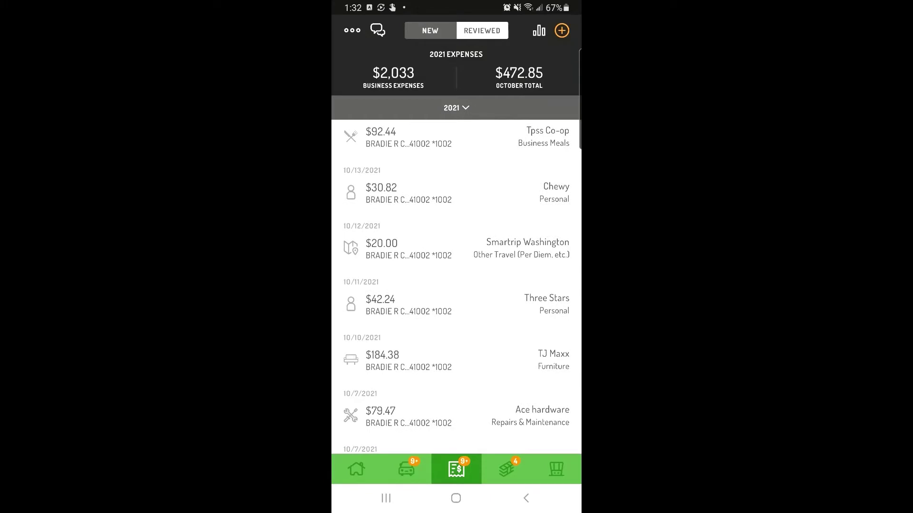
{"action": "left_click", "coordinate": [561, 31]}
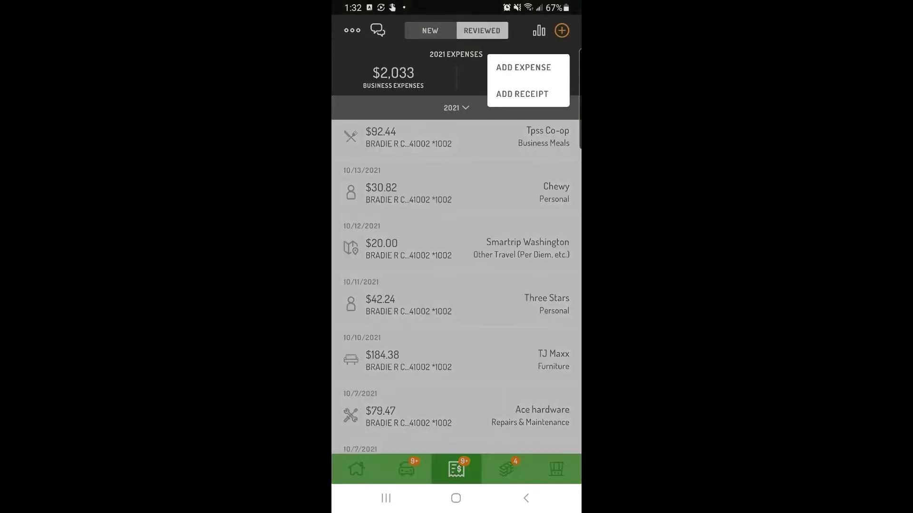
{"action": "left_click", "coordinate": [561, 30]}
- Open the $79.47 Ace Hardware expense and photograph its receipt with the camera
{"action": "left_click", "coordinate": [457, 416]}
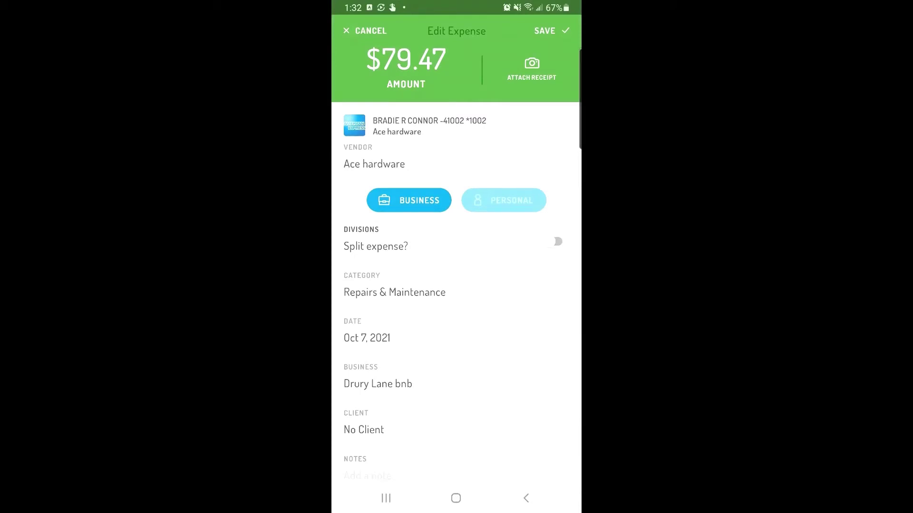
{"action": "left_click", "coordinate": [531, 69]}
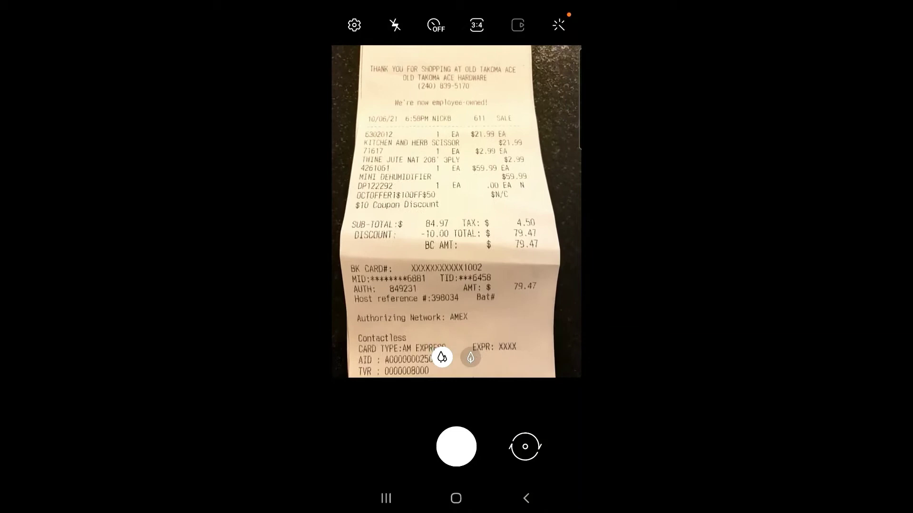
{"action": "left_click", "coordinate": [457, 447]}
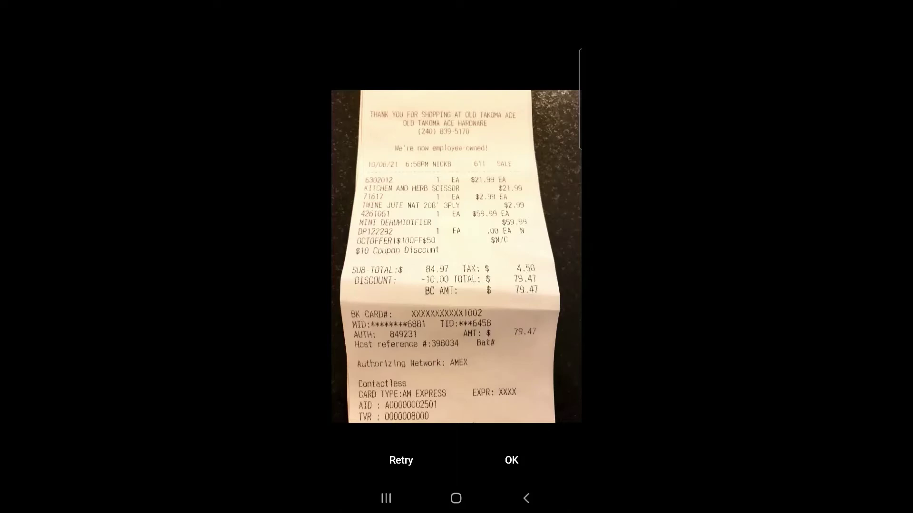
- Accept the receipt photo, adjust its crop slightly, and confirm the attachment
{"action": "left_click", "coordinate": [511, 460]}
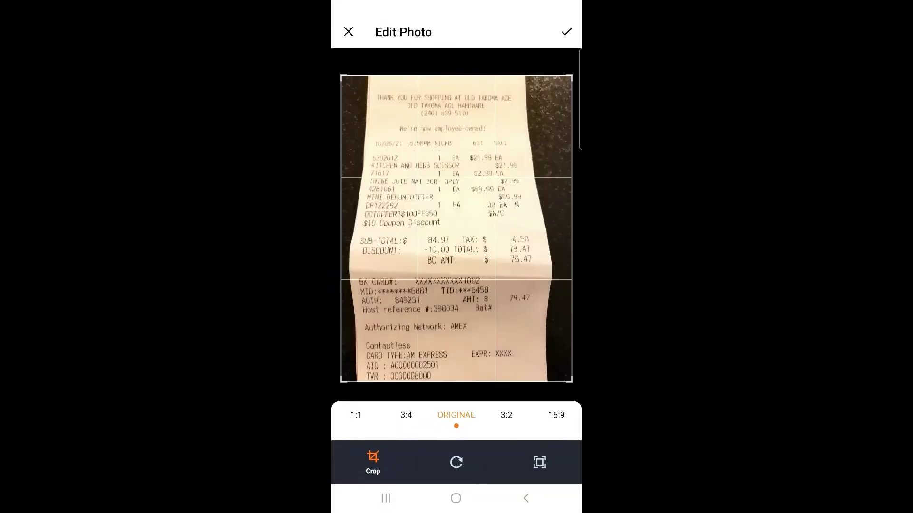
{"action": "left_click_drag", "start_coordinate": [564, 285], "coordinate": [567, 285]}
{"action": "left_click", "coordinate": [567, 31]}
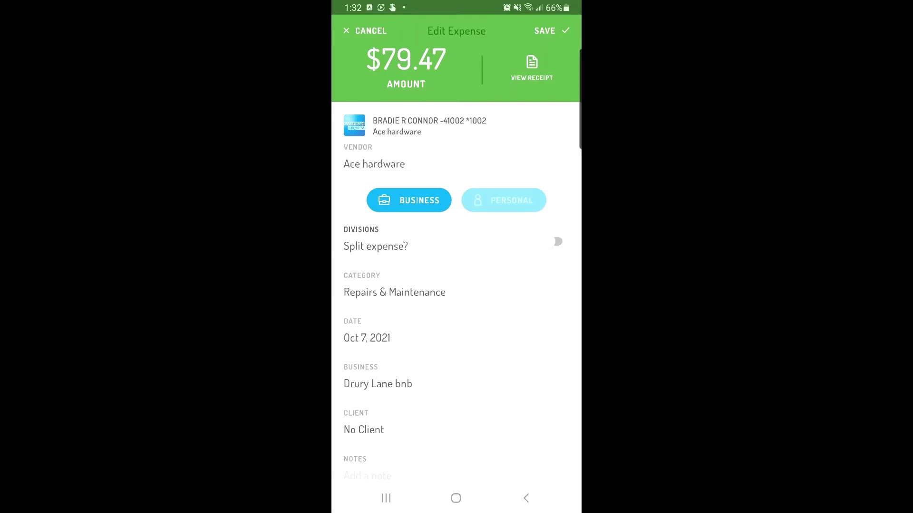
{"action": "left_click", "coordinate": [531, 68]}
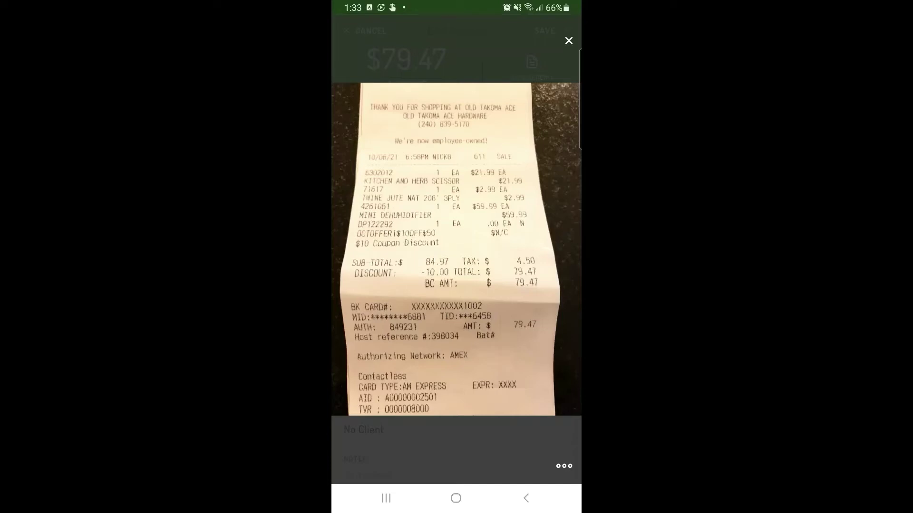
{"action": "left_click", "coordinate": [565, 465]}
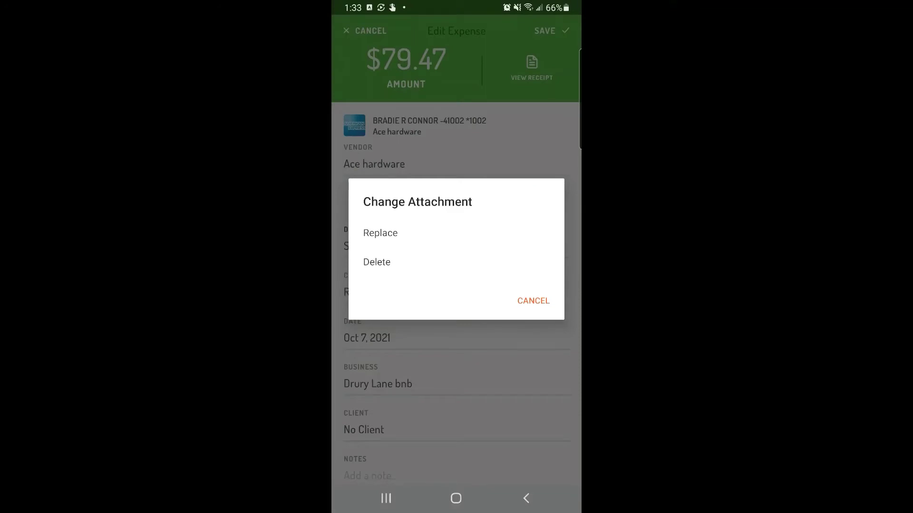
{"action": "key", "text": "Escape"}
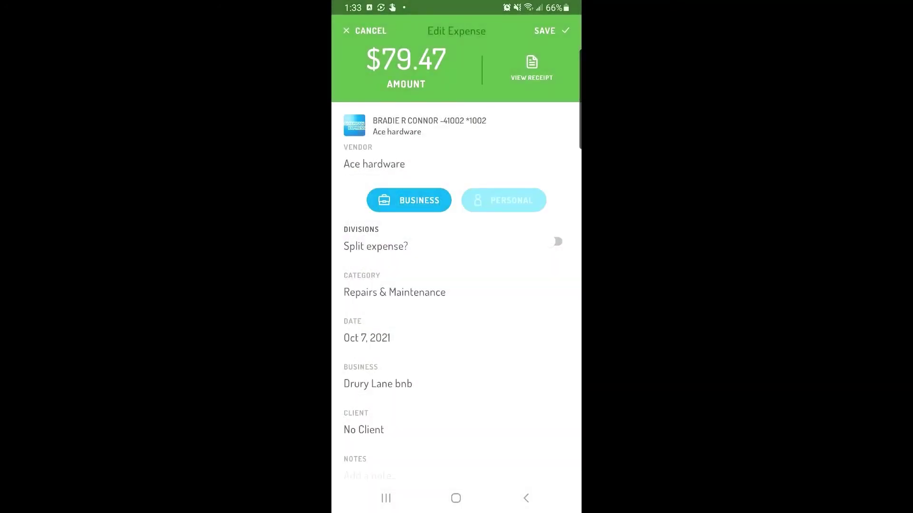
- Save the $79.47 Ace Hardware expense and switch to the NEW expenses list
{"action": "left_click", "coordinate": [551, 31]}
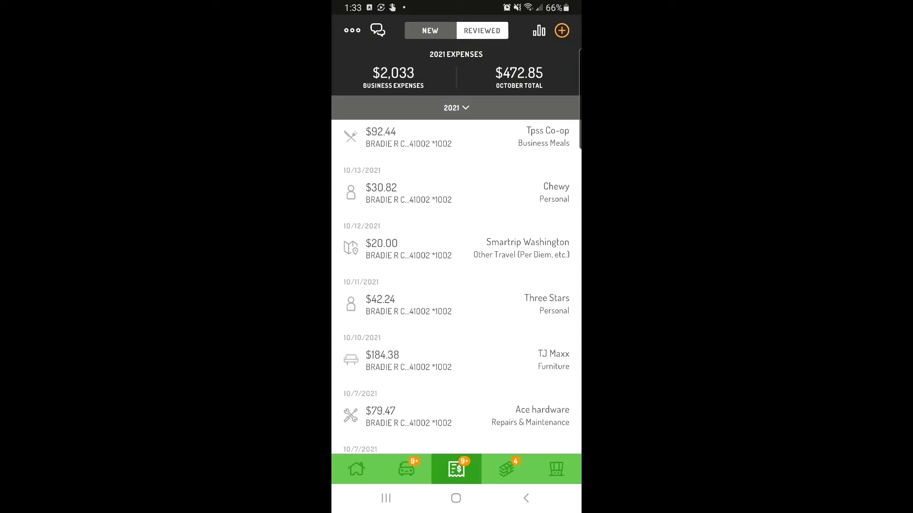
{"action": "left_click", "coordinate": [430, 30]}
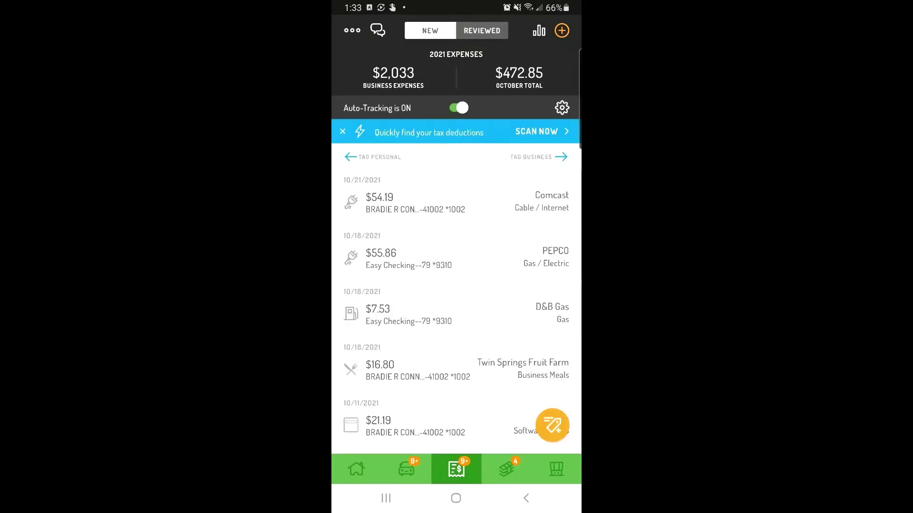
- Add a $30.70 receipt dated Oct 9, 2021 with a photo and save it
{"action": "left_click", "coordinate": [562, 30]}
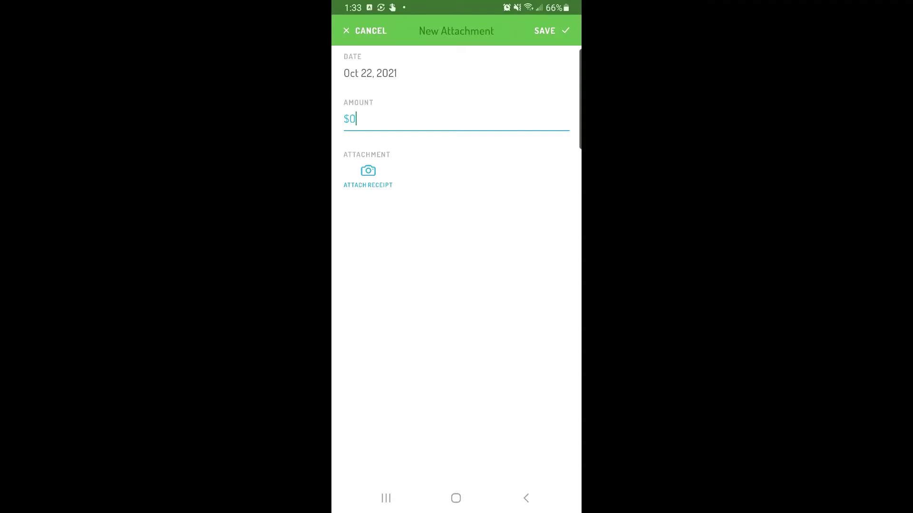
{"action": "left_click", "coordinate": [369, 73]}
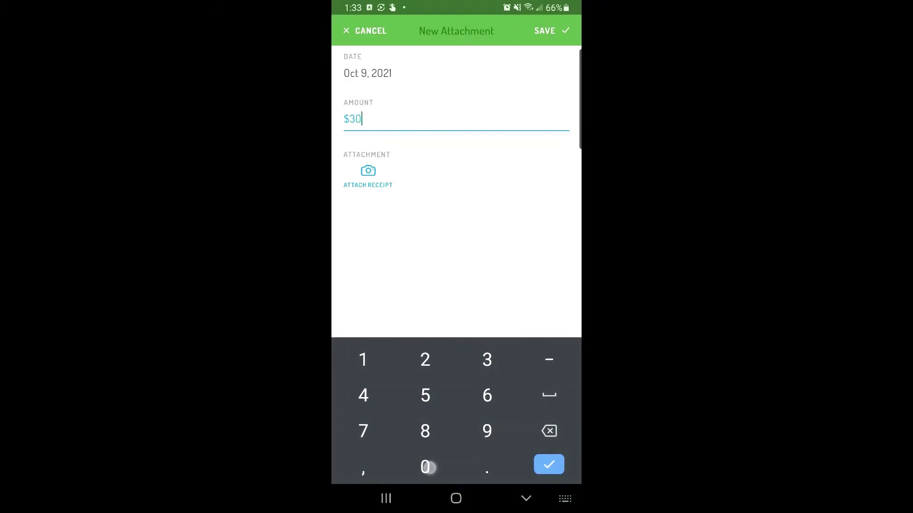
{"action": "type", "text": ".70"}
{"action": "left_click", "coordinate": [368, 176]}
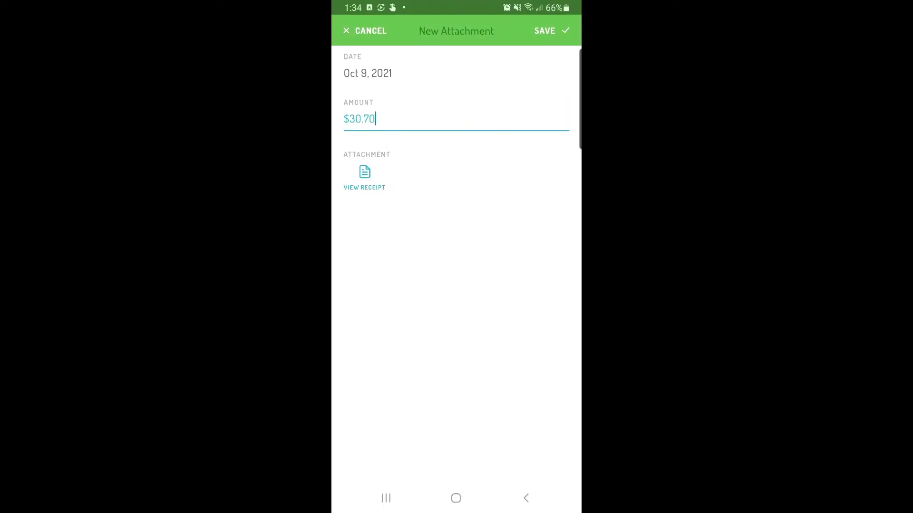
{"action": "left_click", "coordinate": [544, 31]}
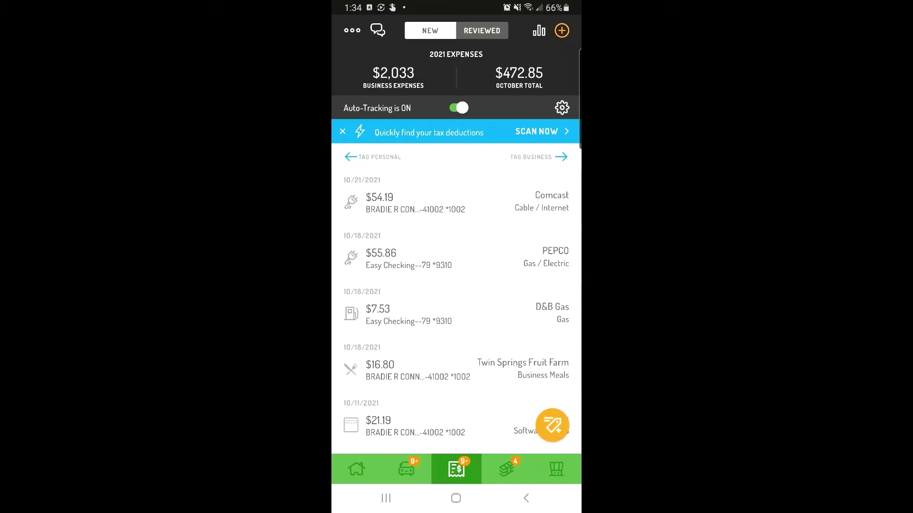
{"action": "left_click", "coordinate": [562, 108]}
{"action": "scroll", "coordinate": [456, 314], "scroll_direction": "down", "scroll_amount": 2}
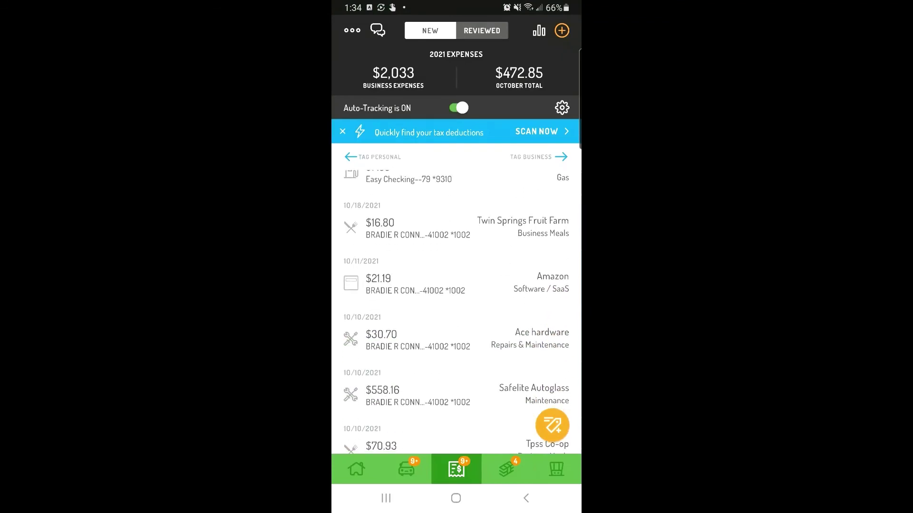
- Link the unattached receipt to the $30.70 Ace Hardware expense and save it
{"action": "left_click", "coordinate": [457, 340]}
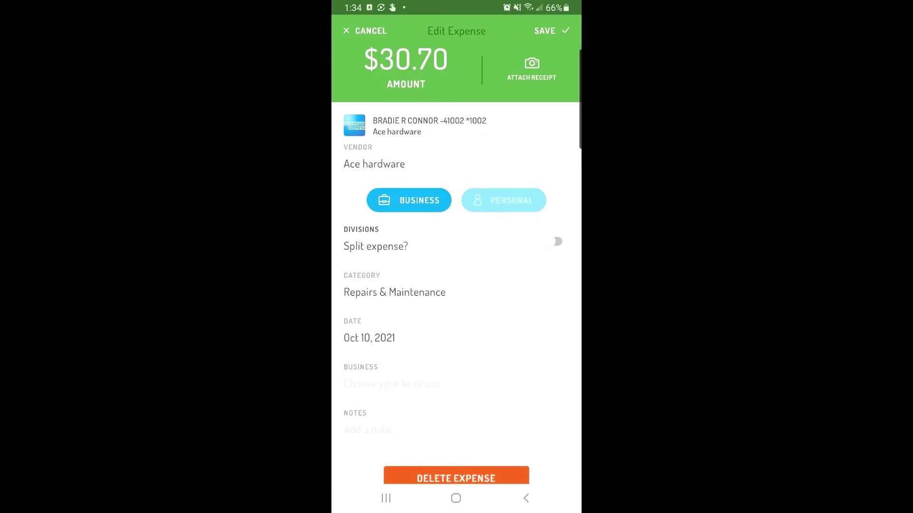
{"action": "left_click", "coordinate": [532, 69]}
{"action": "left_click", "coordinate": [549, 31]}
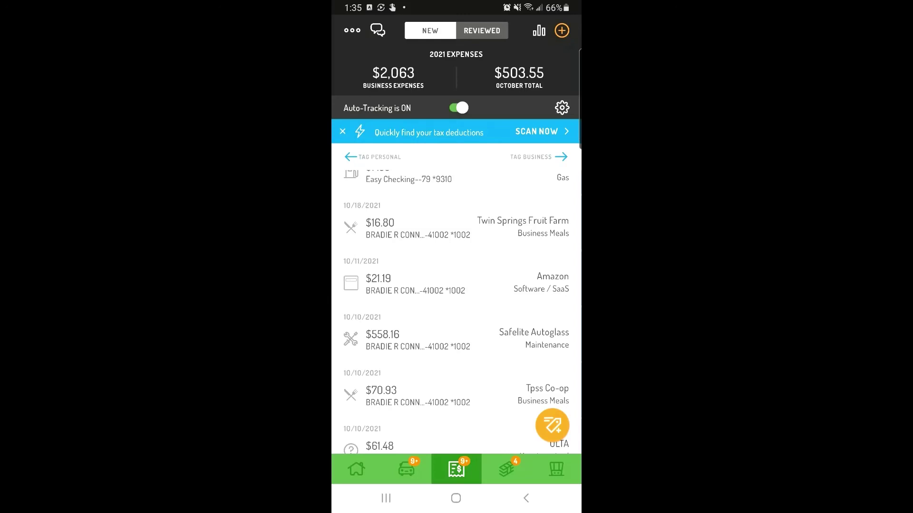
- Open Hurdlr's support chat from the top-left chat bubble
{"action": "left_click", "coordinate": [377, 30]}
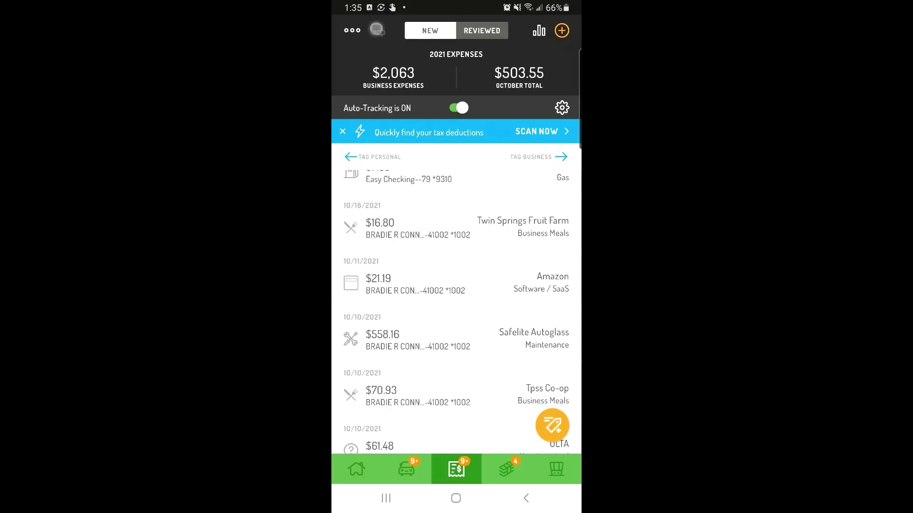